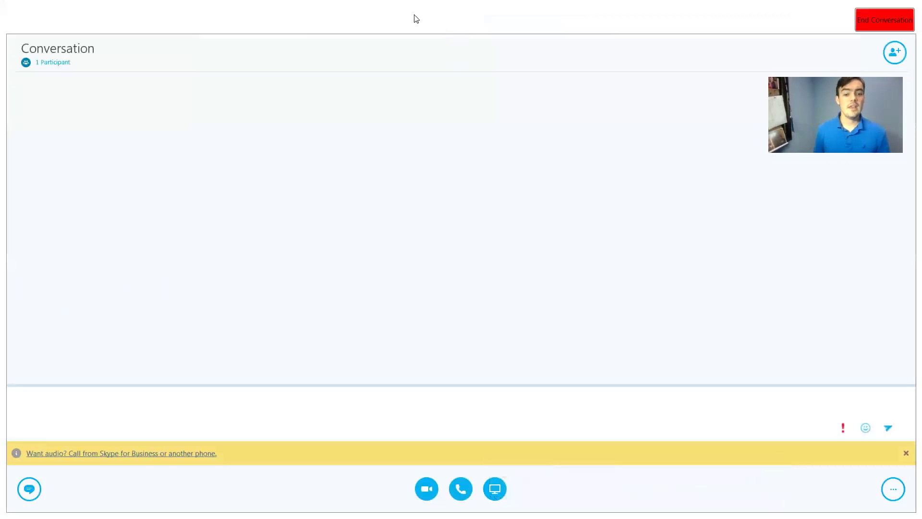
# - Copy all of the current Skype meeting's entry info, including its meeting link, and end the conversation
pyautogui.click(893, 490)
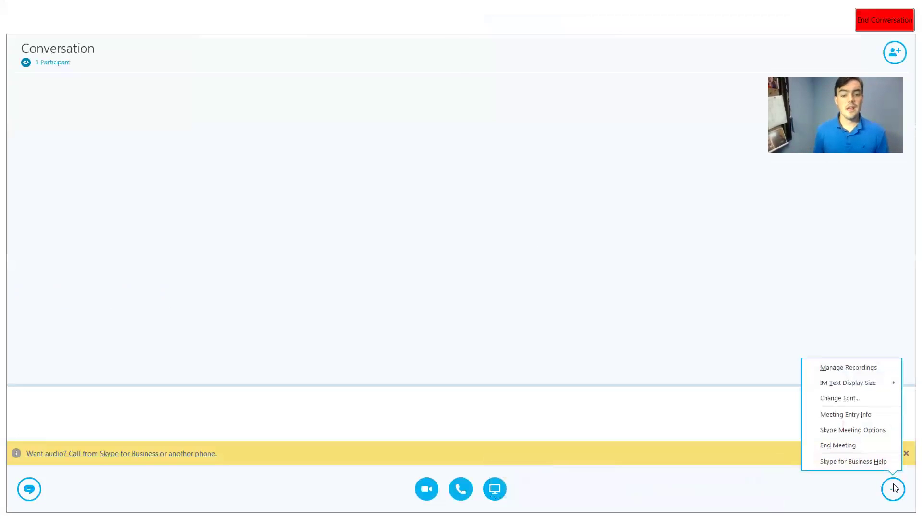
pyautogui.click(877, 416)
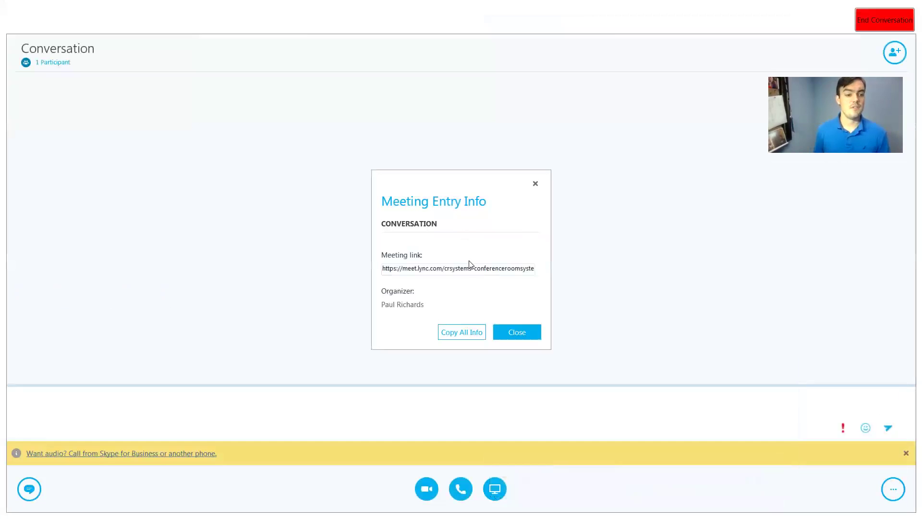
pyautogui.click(477, 334)
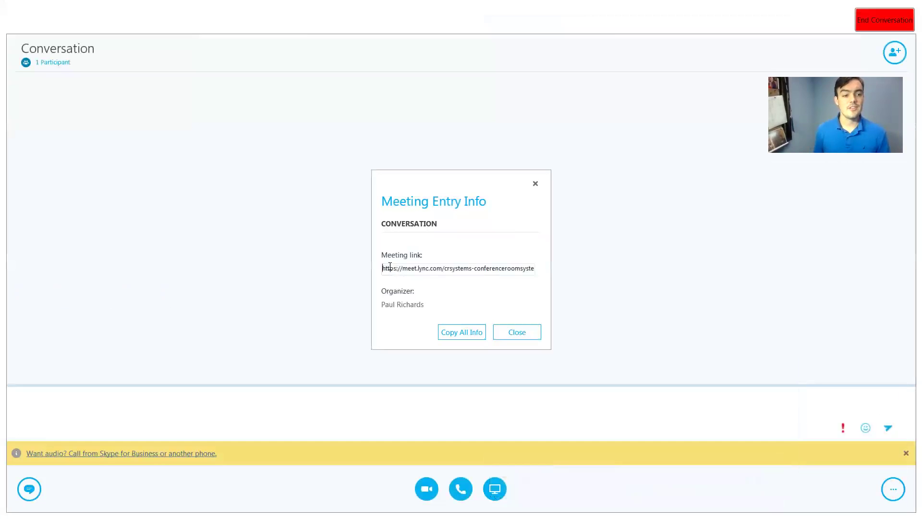
pyautogui.moveTo(390, 267); pyautogui.dragTo(550, 282)
pyautogui.click(513, 271)
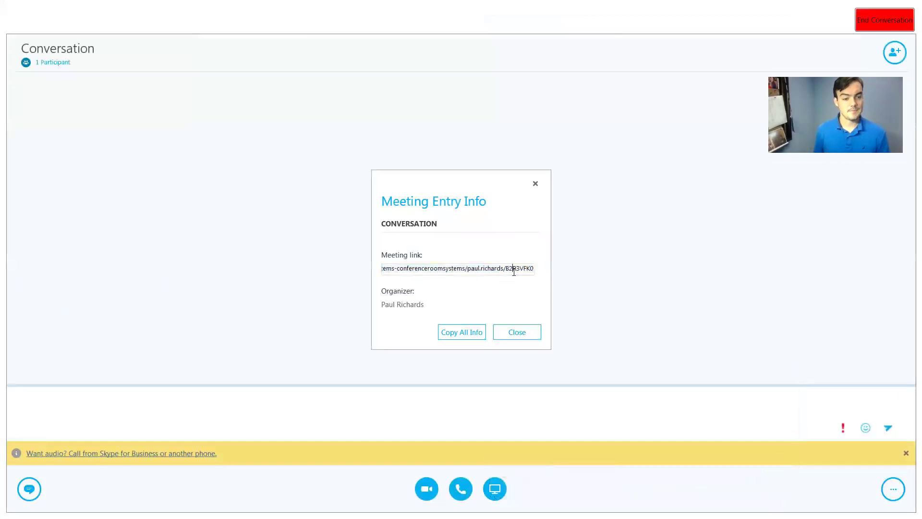
pyautogui.click(457, 328)
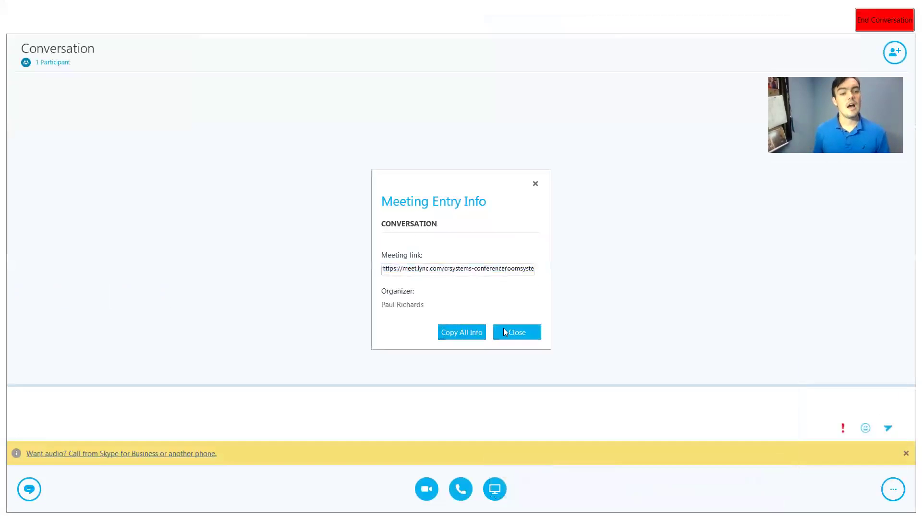
pyautogui.click(503, 328)
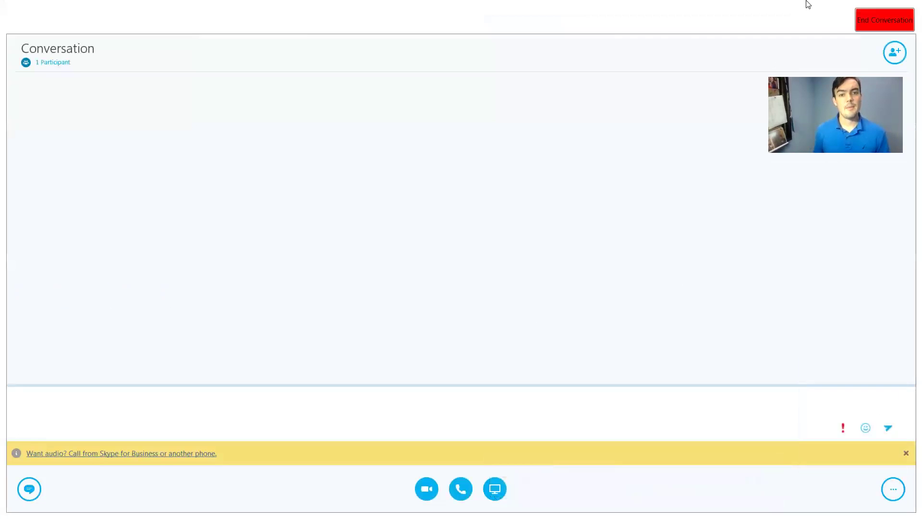
pyautogui.click(870, 20)
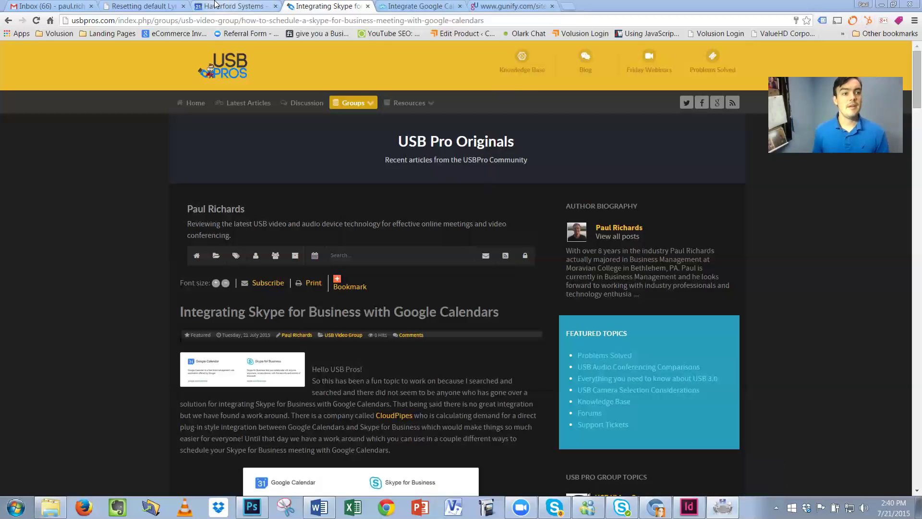
# - Switch to Google Calendar and create an event titled "Skype for Business Meeting" dated 7/23/2015
pyautogui.click(228, 5)
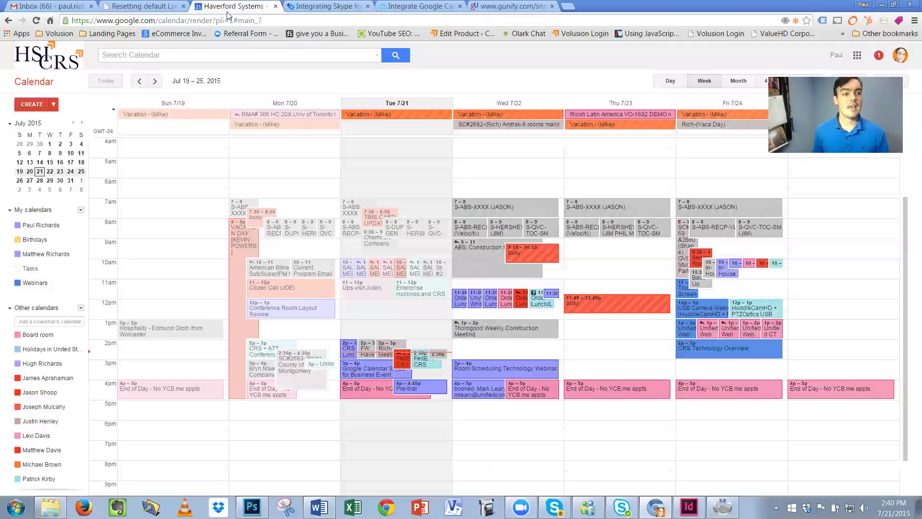
pyautogui.click(32, 104)
pyautogui.write('Sky')
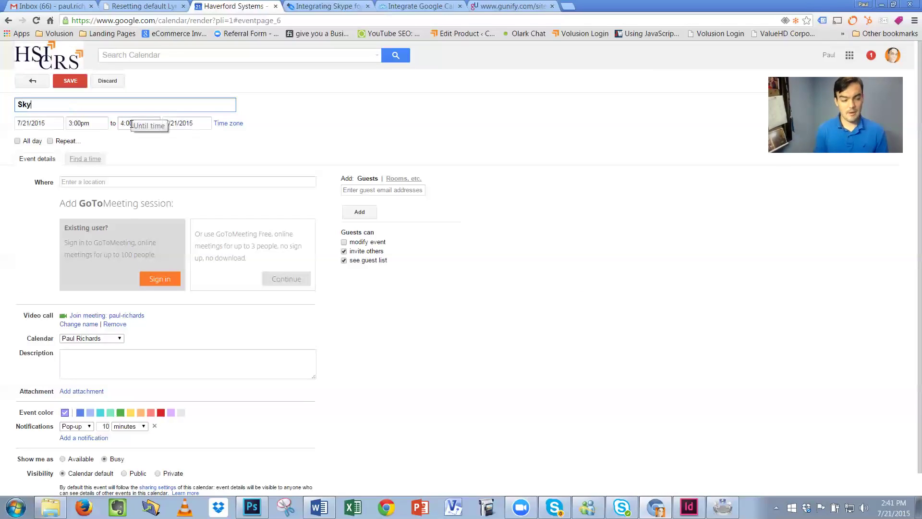
pyautogui.write('pe for Business Meeting')
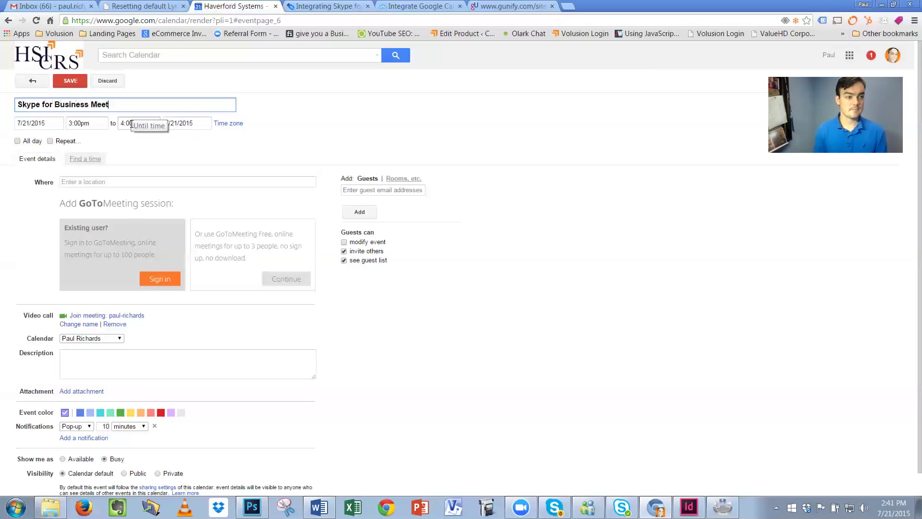
pyautogui.click(47, 122)
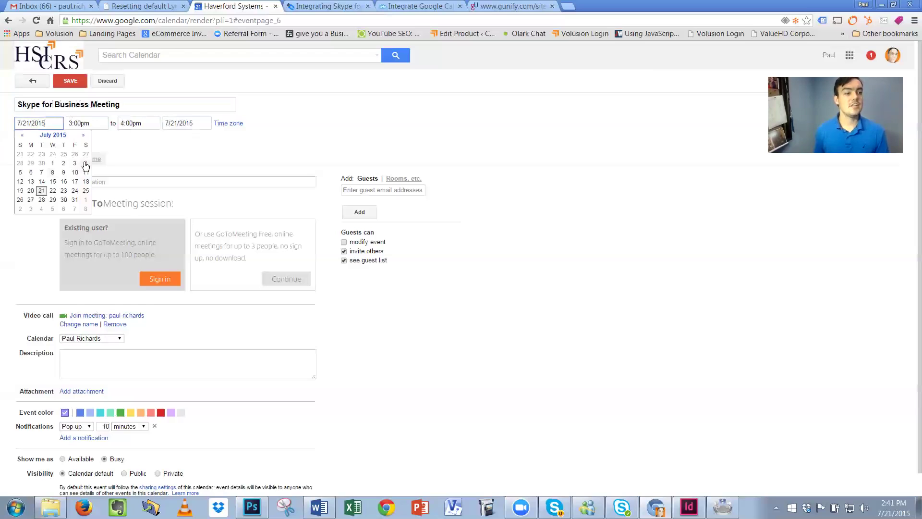
pyautogui.click(63, 190)
# - Paste the copied Skype meeting info with its link as the event's location
pyautogui.click(118, 183)
pyautogui.hotkey('ctrl', 'v')
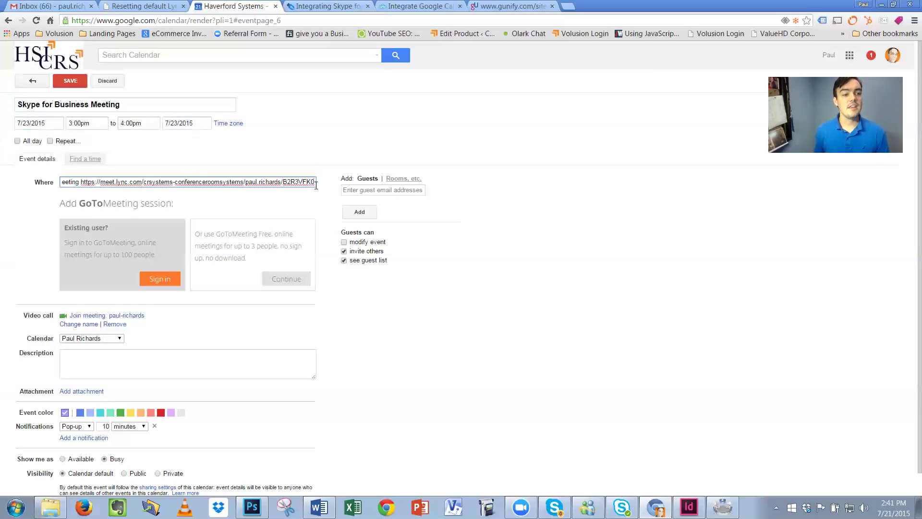
pyautogui.tripleClick(314, 182)
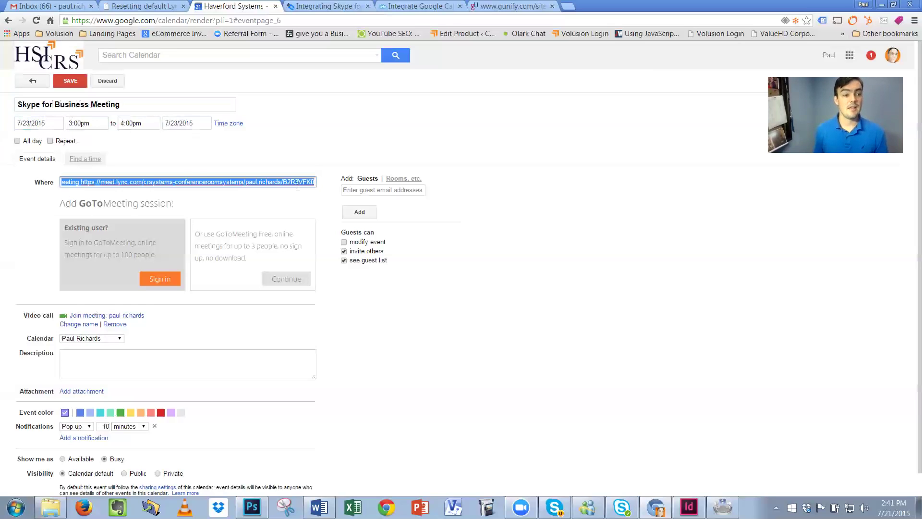
pyautogui.click(281, 182)
pyautogui.keyDown('shift'); pyautogui.click(328, 183); pyautogui.keyUp('shift')
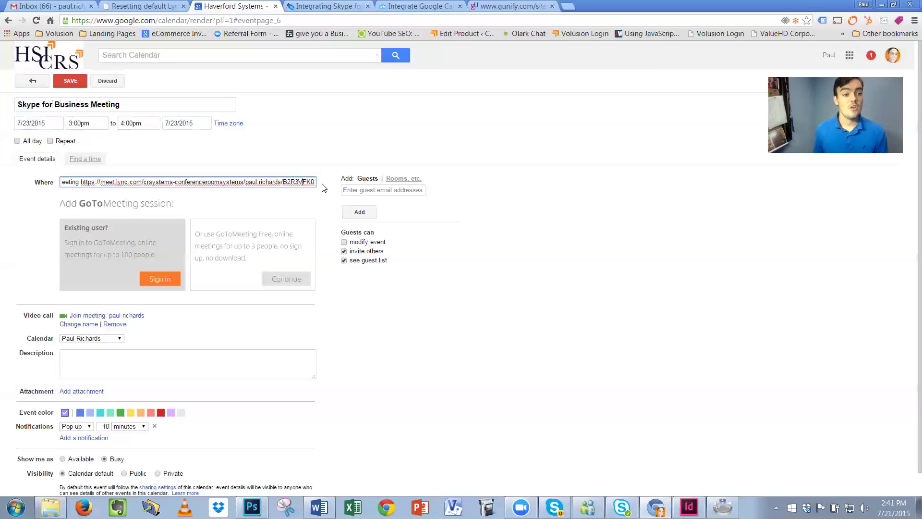
pyautogui.hotkey('ctrl', 'a')
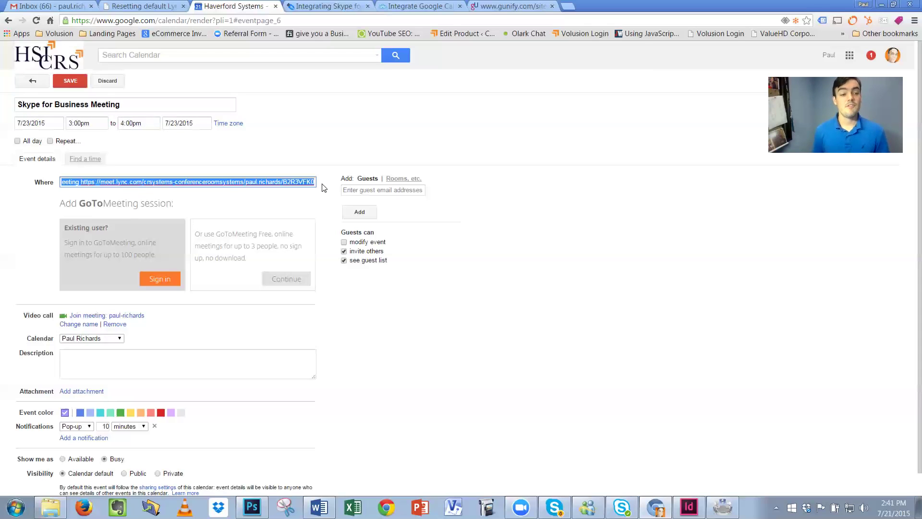
pyautogui.click(304, 181)
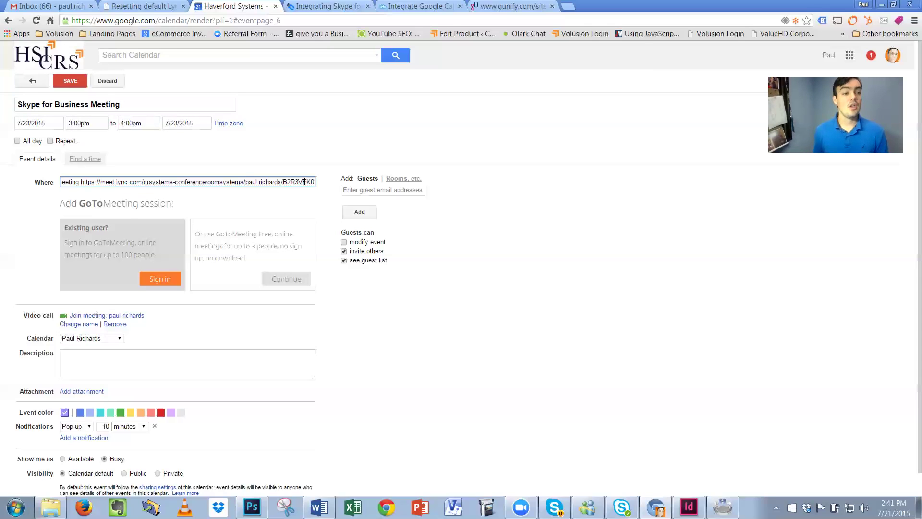
pyautogui.moveTo(81, 183); pyautogui.dragTo(394, 183)
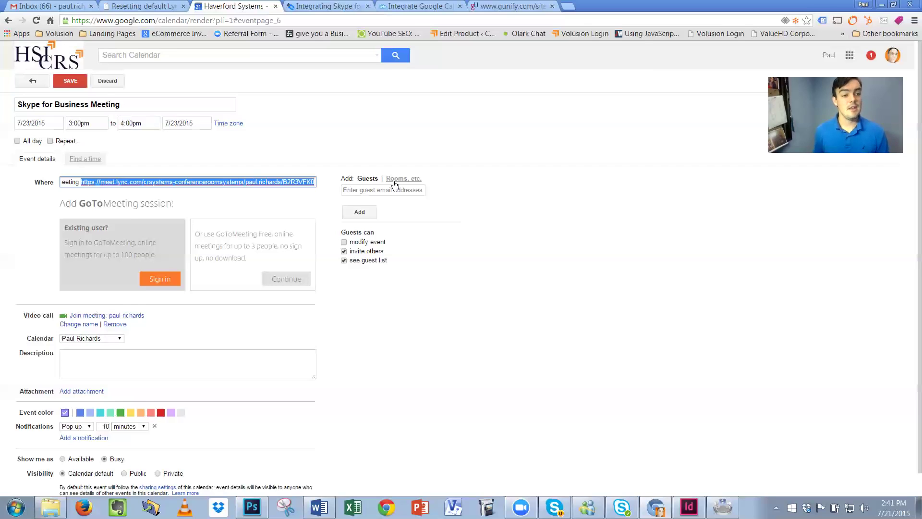
pyautogui.hotkey('ctrl', 'a')
pyautogui.press('BackSpace')
pyautogui.hotkey('ctrl', 'v')
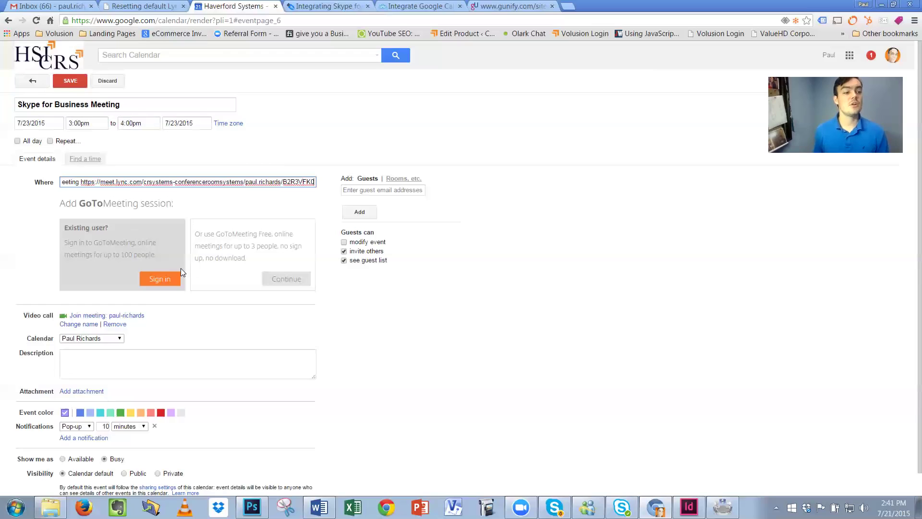
# - Paste the same Skype meeting info into the event's description
pyautogui.scroll(-1, 178, 273)
pyautogui.click(116, 336)
pyautogui.hotkey('ctrl', 'v')
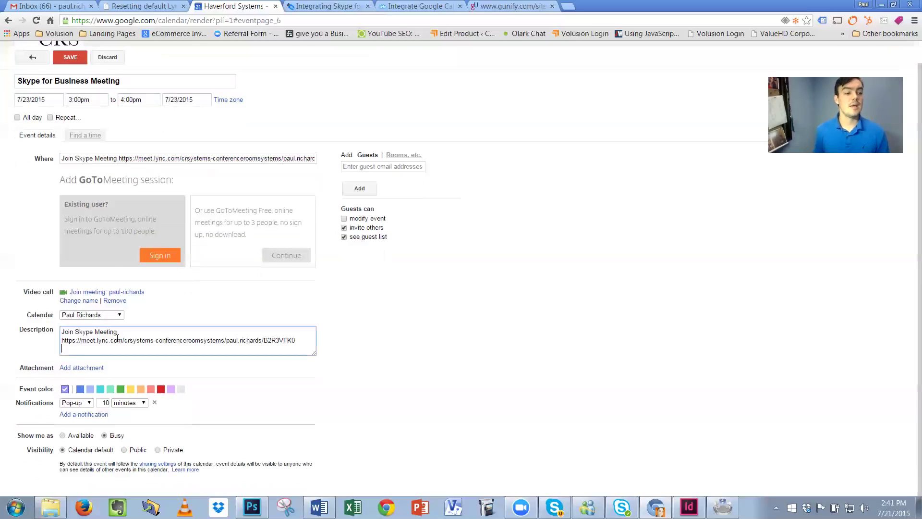
# - Add a colleague as a guest to the Skype for Business Meeting event
pyautogui.click(382, 166)
pyautogui.write('asd')
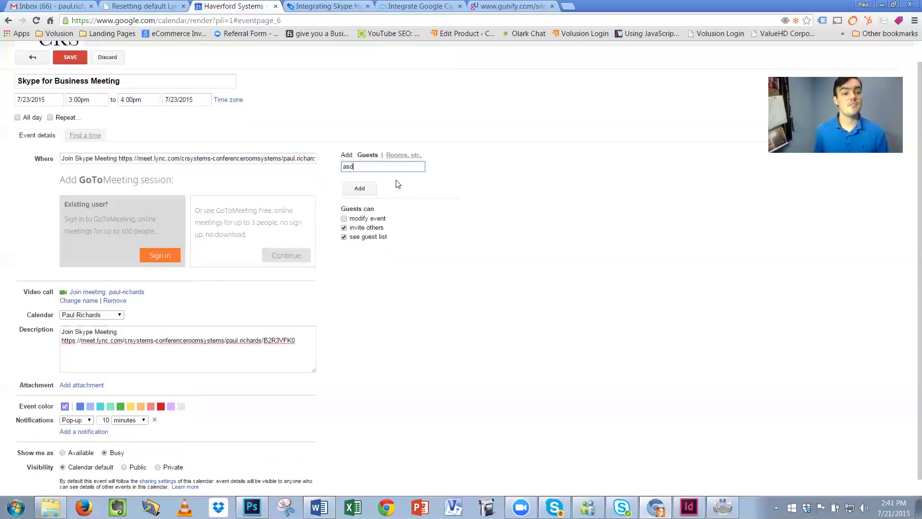
pyautogui.click(382, 177)
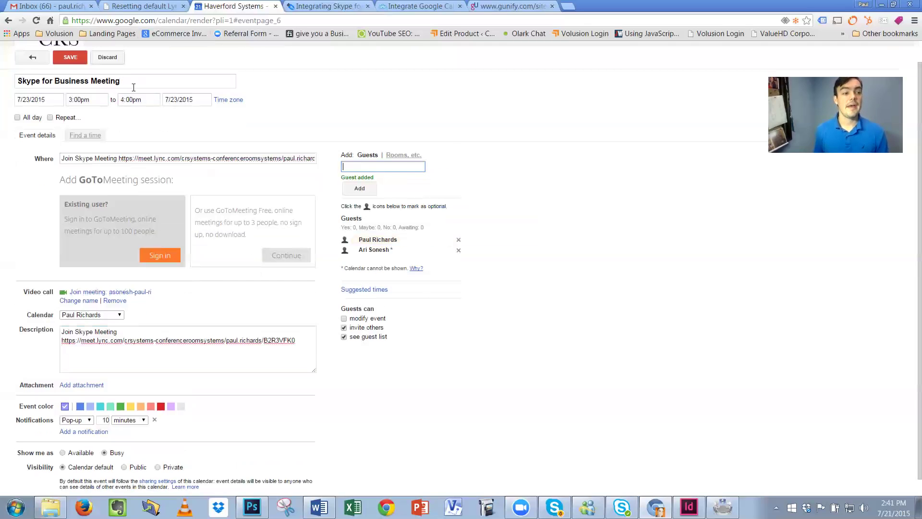
pyautogui.scroll(1, 302, 172)
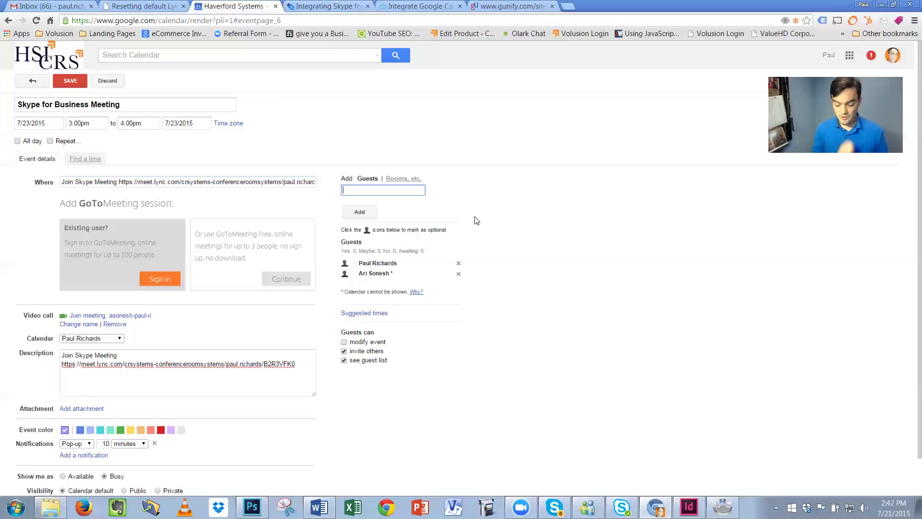
# - Switch to the Unyfy conference room screen, look at its general settings and close them without changes
pyautogui.hotkey('alt', 'Tab')
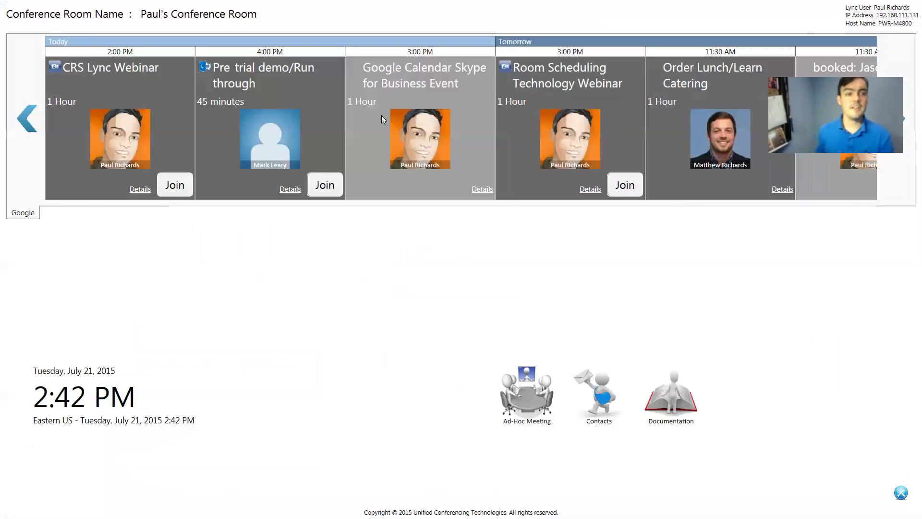
pyautogui.click(899, 495)
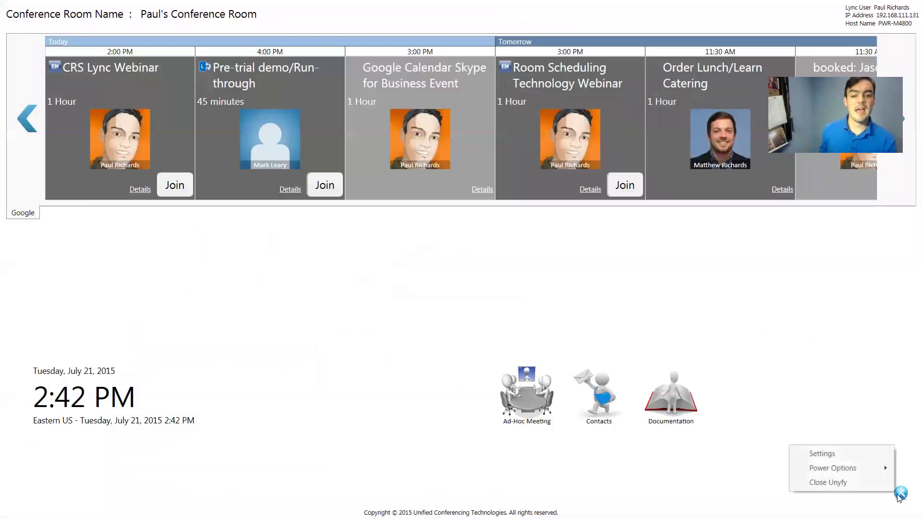
pyautogui.click(852, 455)
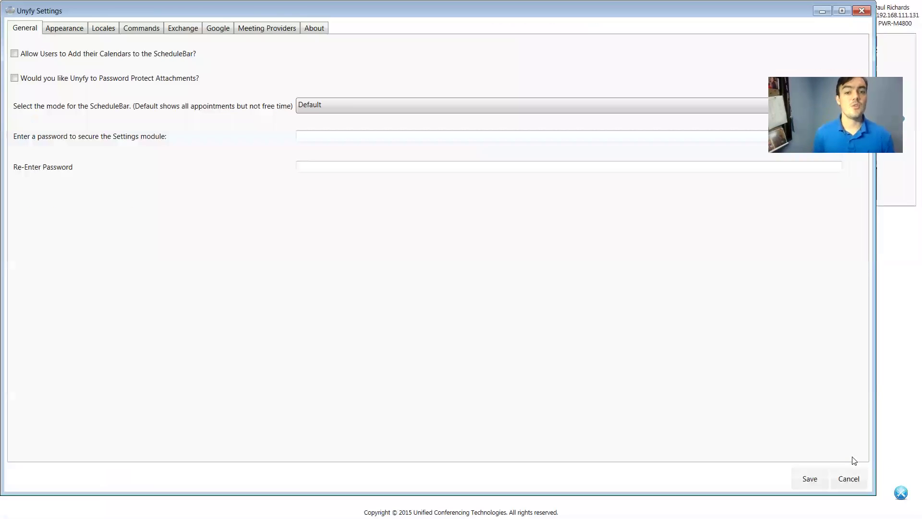
pyautogui.click(861, 10)
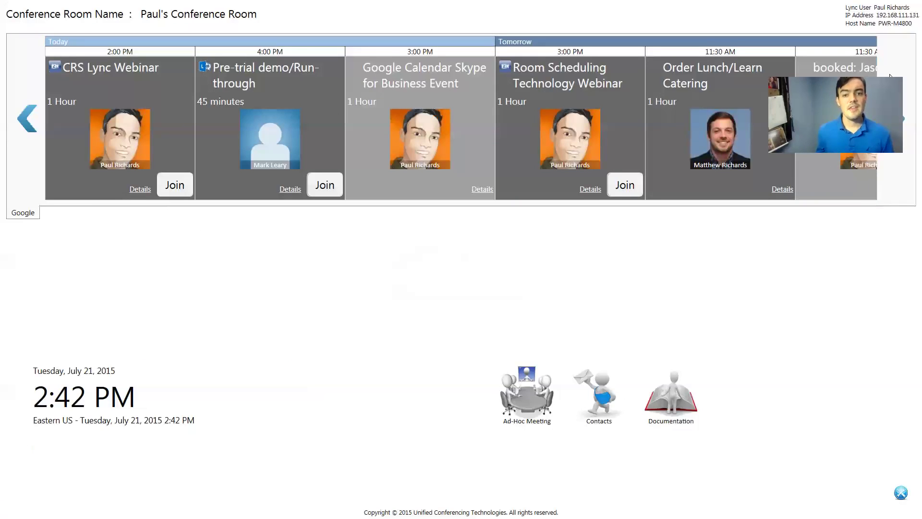
# - Browse the ScheduleBar forward through the meetings up to Tuesday, July 28, 2015 and return to today's meetings
pyautogui.click(901, 121)
pyautogui.click(901, 121)
pyautogui.click(901, 121)
pyautogui.click(901, 121)
pyautogui.click(902, 121)
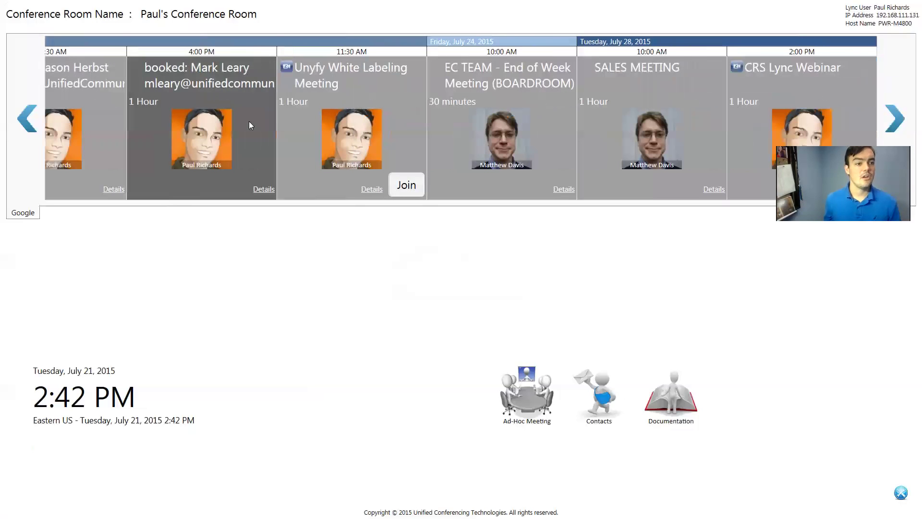
pyautogui.click(28, 118)
pyautogui.click(28, 118)
pyautogui.click(28, 118)
pyautogui.click(27, 118)
pyautogui.click(28, 118)
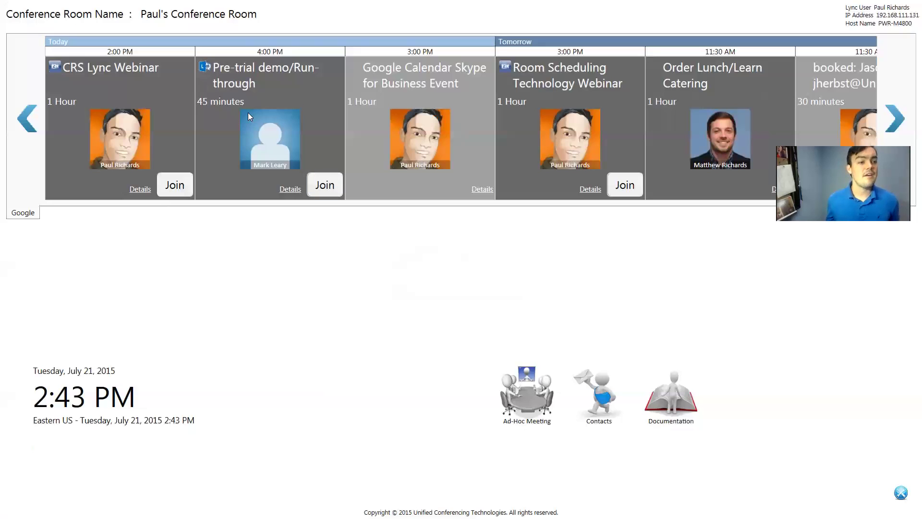
# - View the details of today's 4:00 PM "Pre-trial demo/Run-through" meeting and close them
pyautogui.click(290, 188)
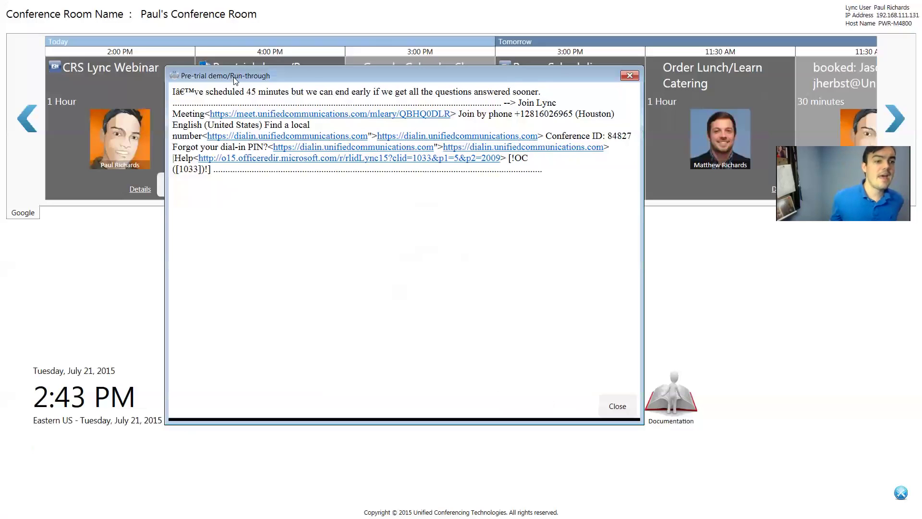
pyautogui.click(629, 77)
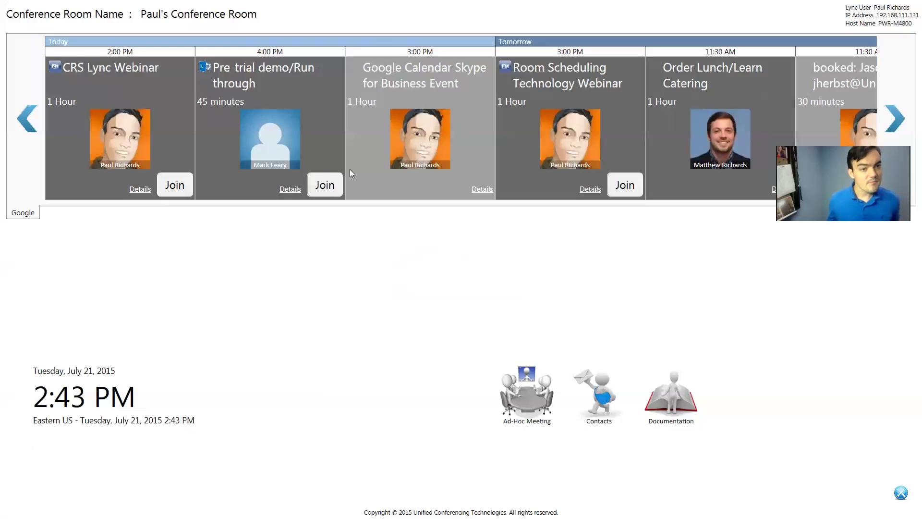
# - Include the first and third listed Google calendars on the ScheduleBar in the Unyfy settings and save
pyautogui.click(899, 493)
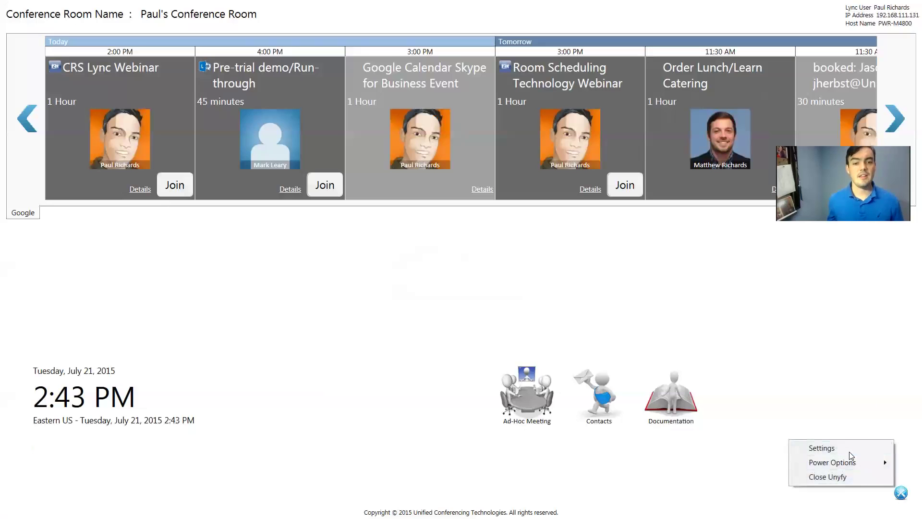
pyautogui.click(849, 451)
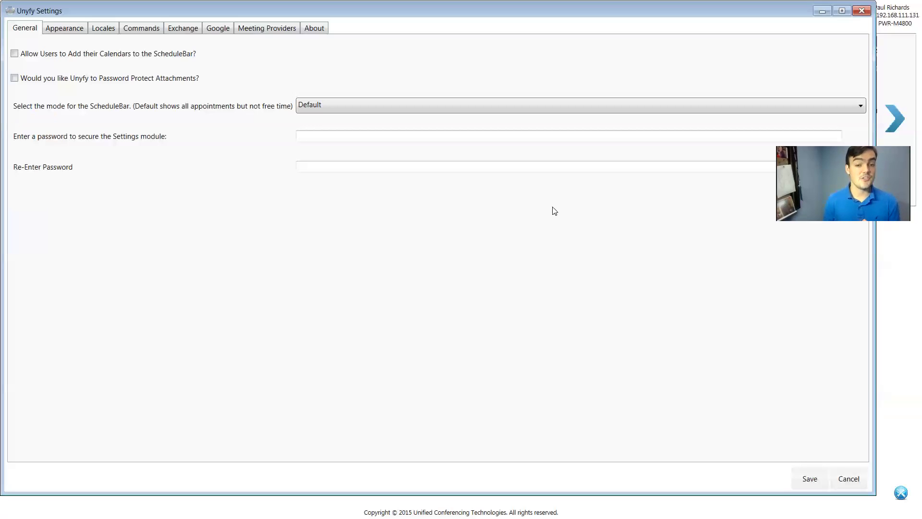
pyautogui.click(232, 28)
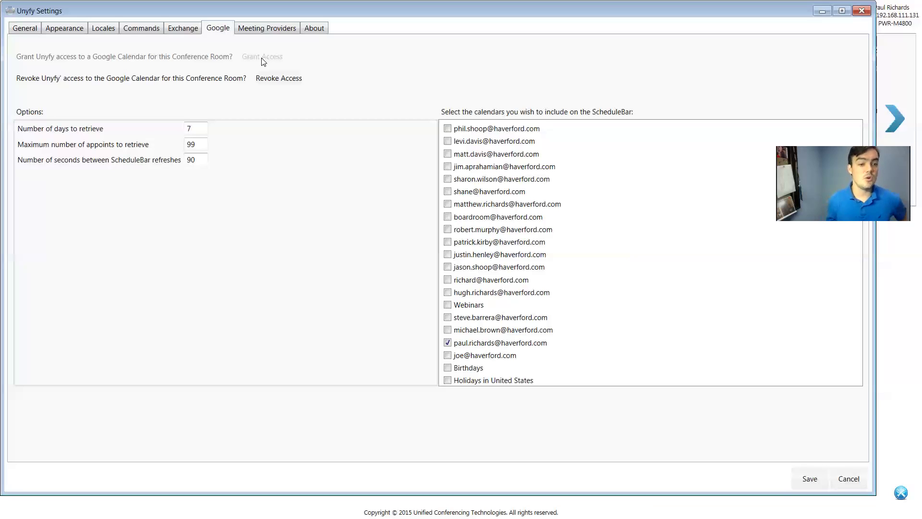
pyautogui.click(447, 128)
pyautogui.click(448, 153)
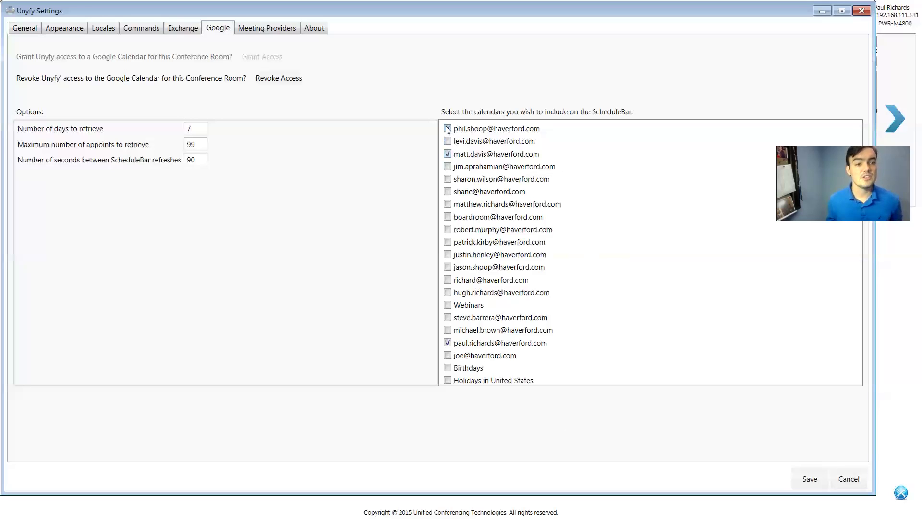
pyautogui.click(798, 478)
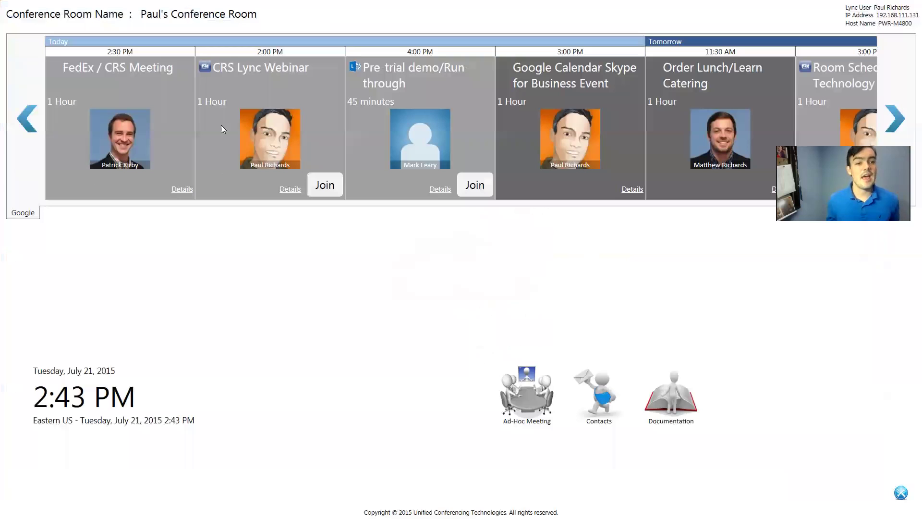
# - Browse the ScheduleBar forward through the Google calendar meetings until those of Tuesday, July 28, 2015 are in view
pyautogui.click(891, 119)
pyautogui.doubleClick(890, 119)
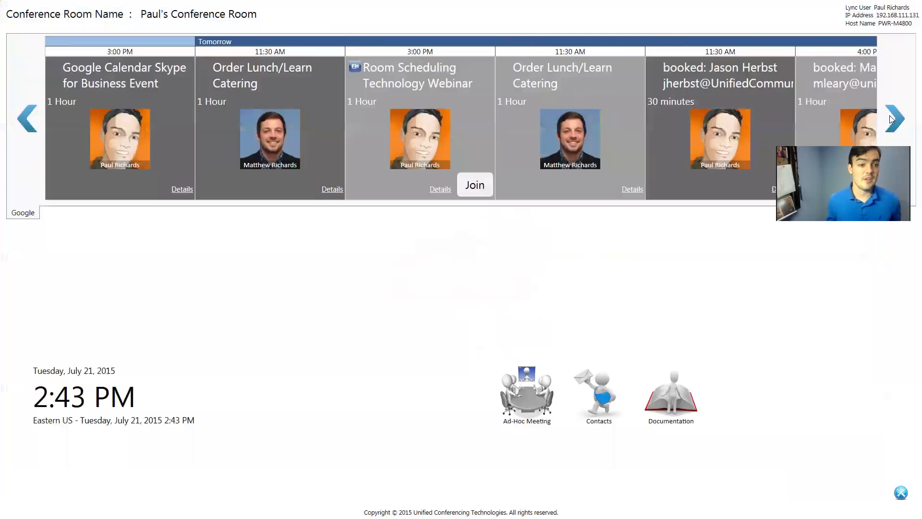
pyautogui.doubleClick(892, 119)
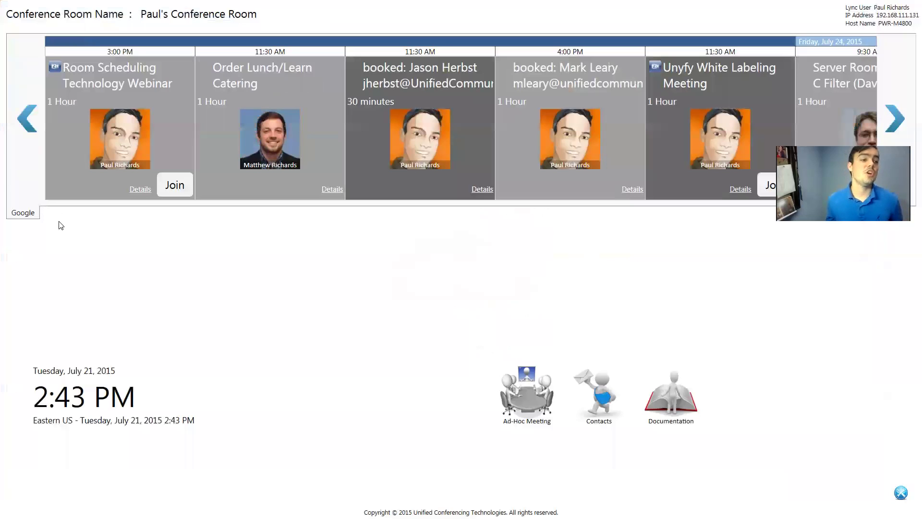
pyautogui.click(891, 111)
pyautogui.click(892, 112)
pyautogui.click(892, 111)
pyautogui.click(892, 112)
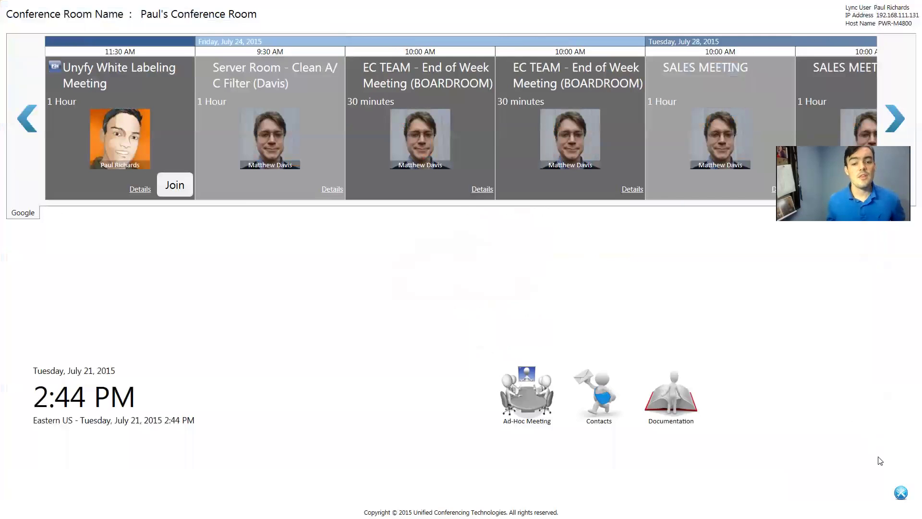
# - Review the meeting providers configured in the Unyfy settings and close the settings without saving
pyautogui.click(897, 487)
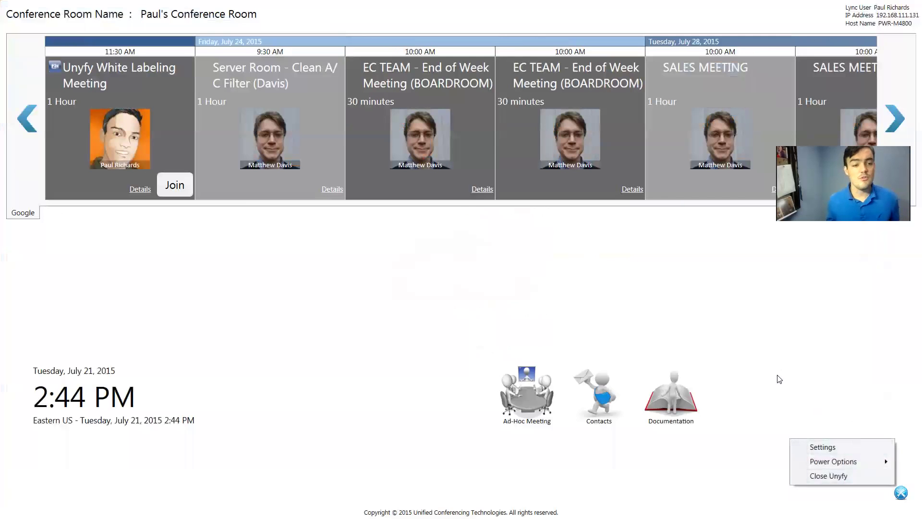
pyautogui.click(824, 448)
pyautogui.click(287, 30)
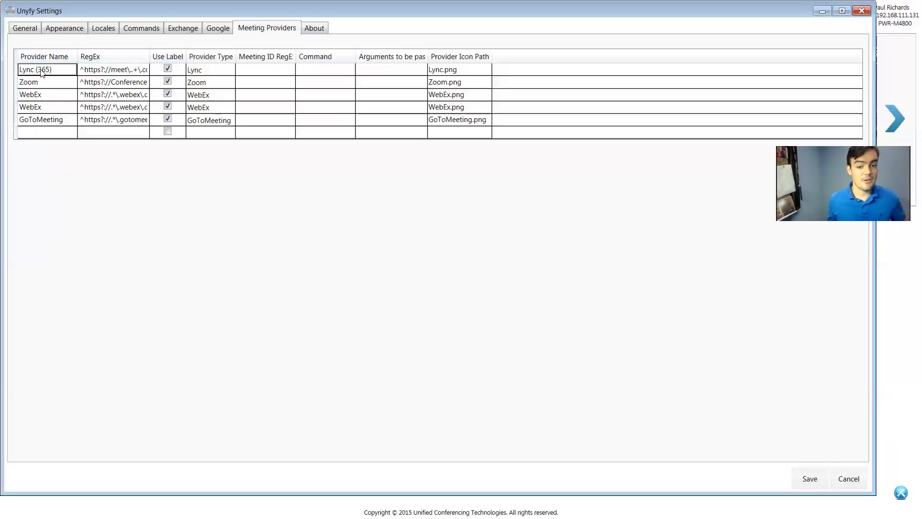
pyautogui.click(847, 477)
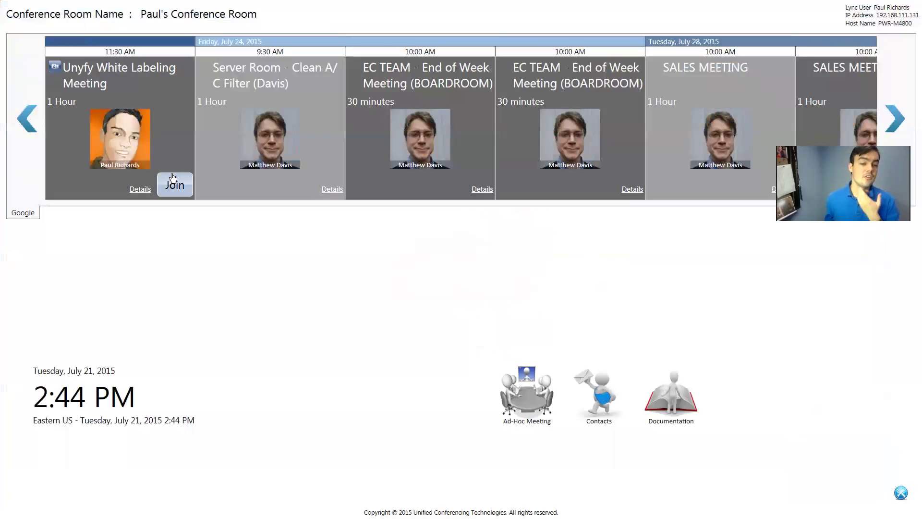
# - Start an ad-hoc meeting and end its conversation, and open the contact search and close it
pyautogui.click(512, 411)
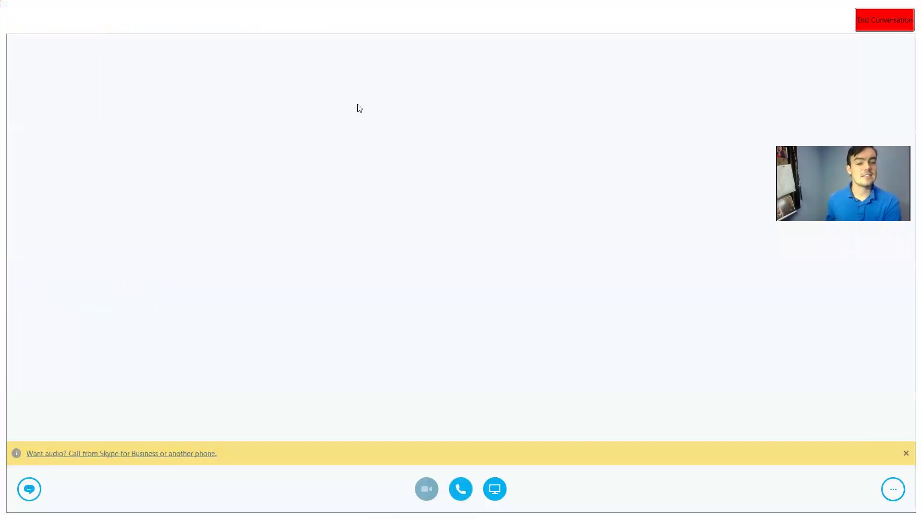
pyautogui.click(870, 22)
pyautogui.click(598, 395)
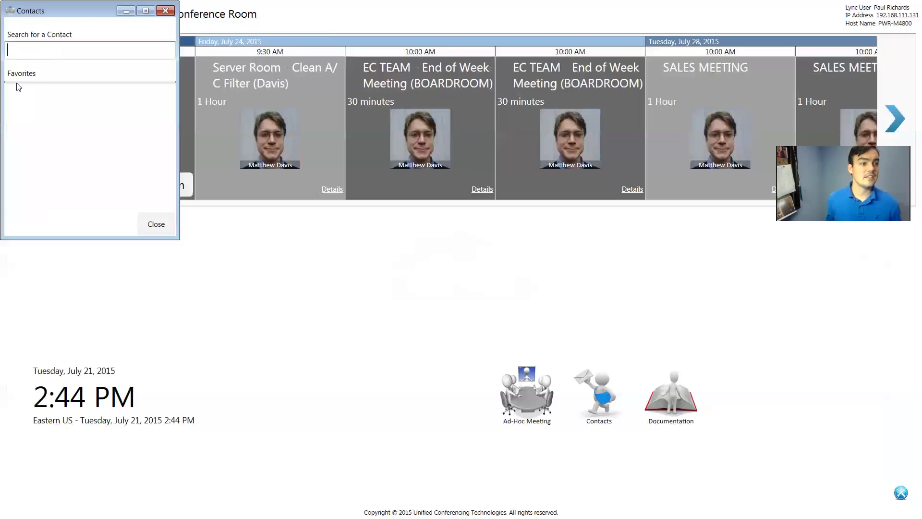
pyautogui.click(165, 11)
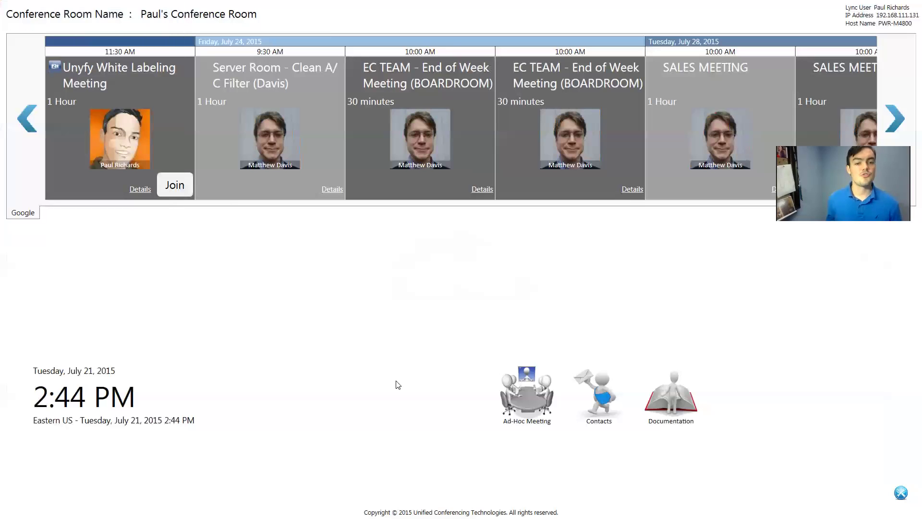